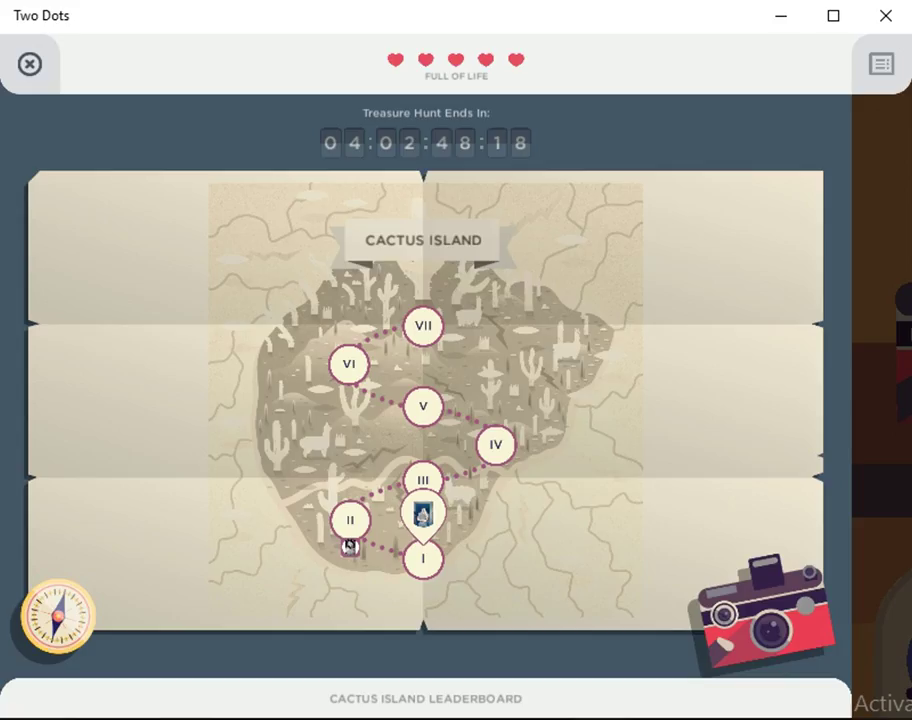
# Step: Start Cactus Island Level I and clear a dark-blue chain reaching the top-right dot, leaving ice
pyautogui.click(423, 558)
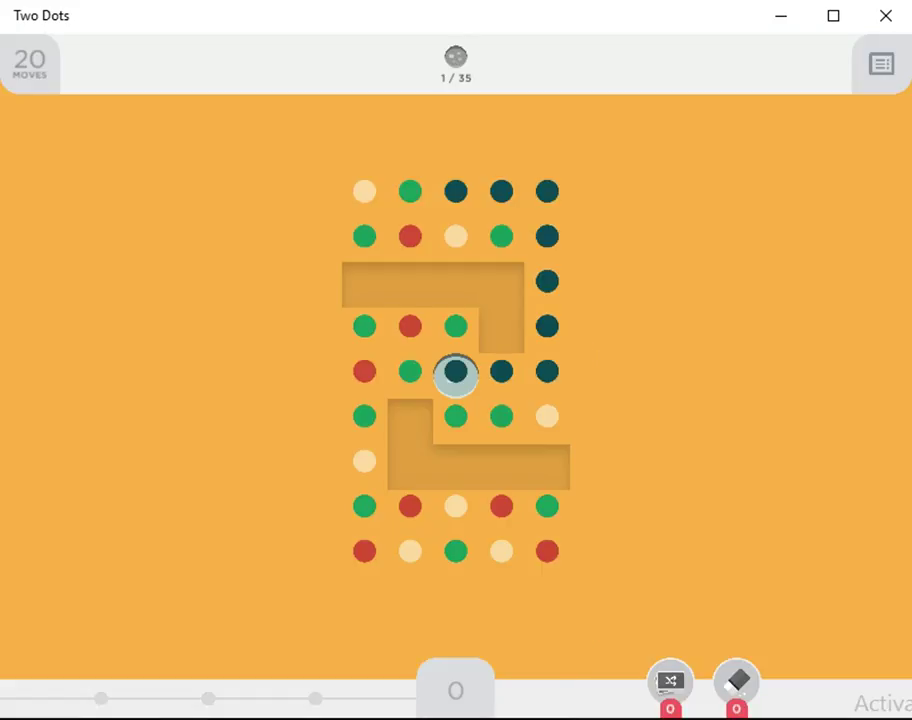
pyautogui.moveTo(455, 371); pyautogui.dragTo(455, 191)
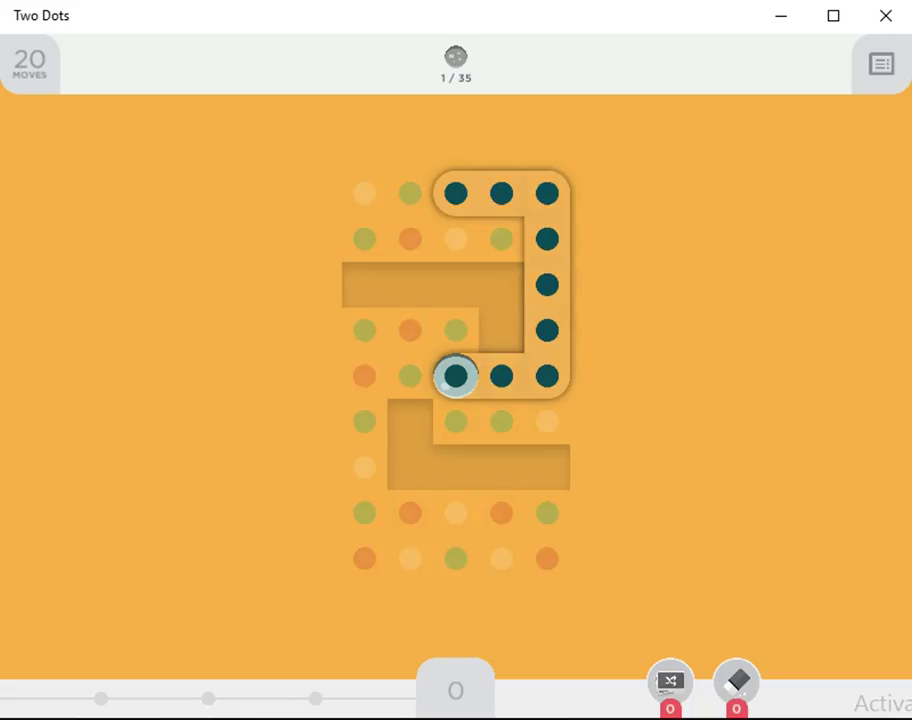
pyautogui.moveTo(455, 375); pyautogui.dragTo(547, 193)
pyautogui.moveTo(455, 375); pyautogui.dragTo(455, 375)
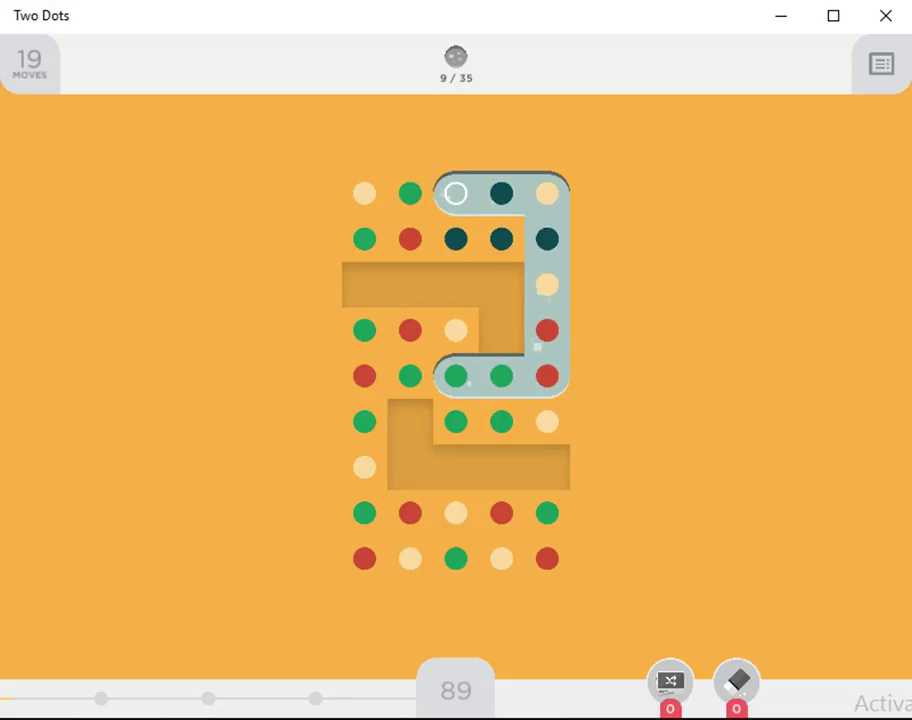
# Step: Clear the green chain, centre pair, red L-shape, third-column teal pair and bottom-row red pair
pyautogui.moveTo(455, 421)
pyautogui.mouseDown()
pyautogui.moveTo(501, 375)
pyautogui.moveTo(501, 421)
pyautogui.moveTo(455, 421)
pyautogui.mouseUp()
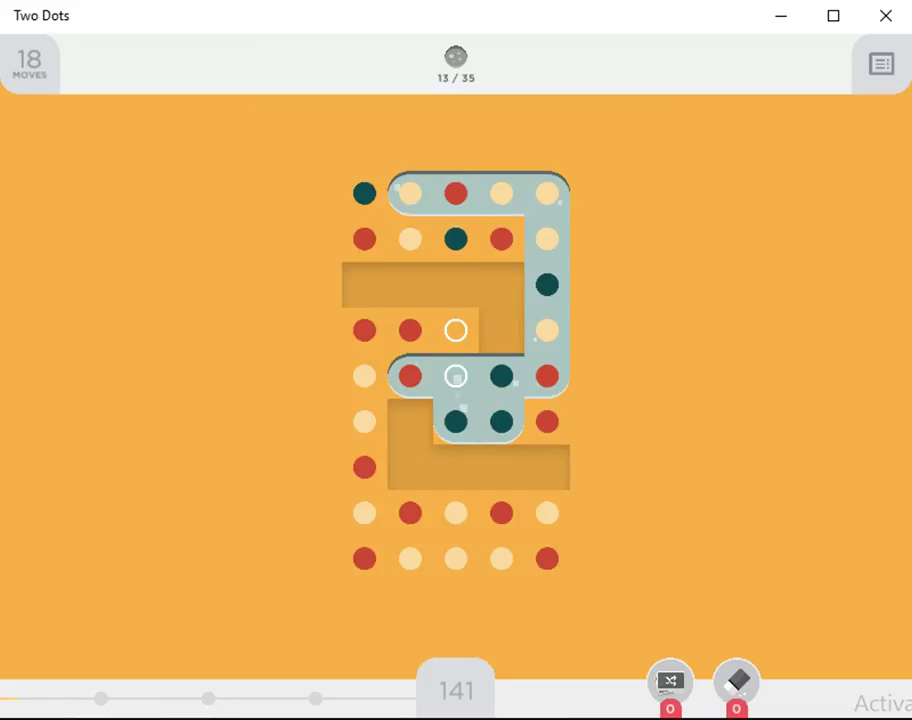
pyautogui.moveTo(455, 330); pyautogui.dragTo(455, 375)
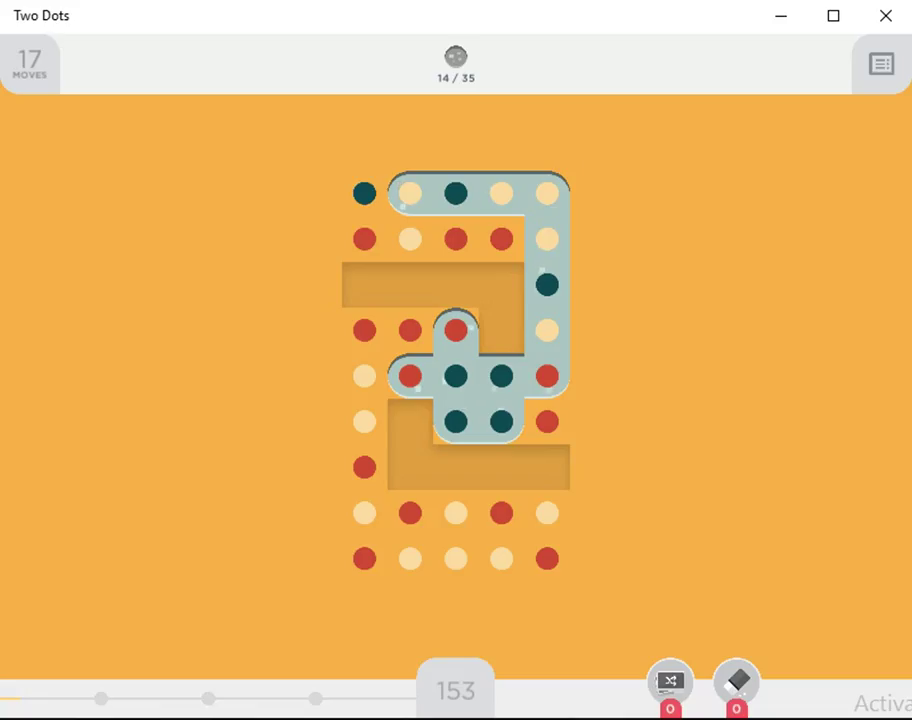
pyautogui.moveTo(410, 375); pyautogui.dragTo(455, 330)
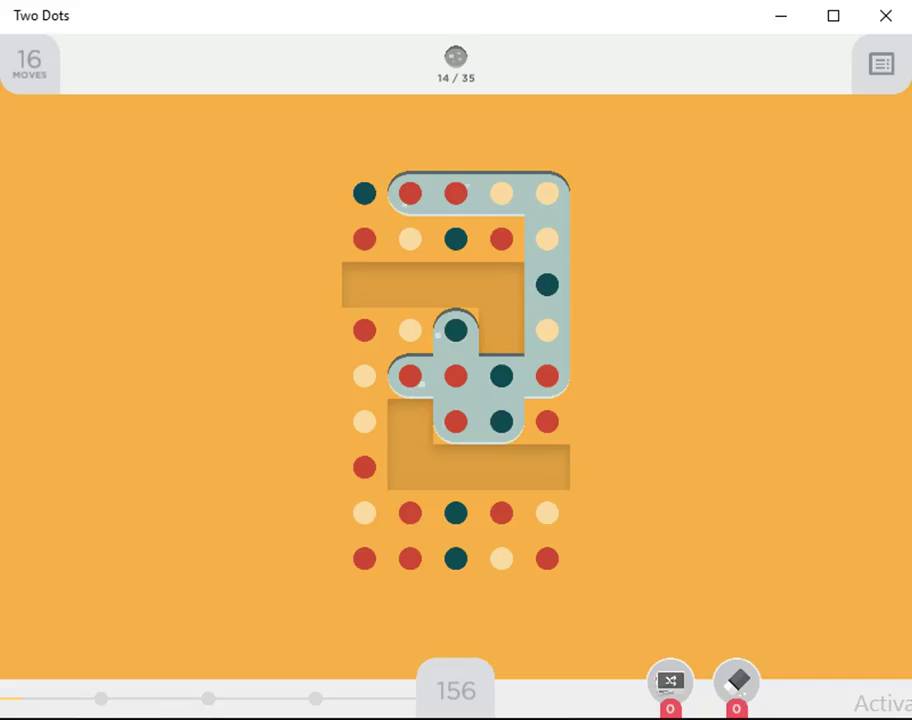
pyautogui.moveTo(455, 512); pyautogui.dragTo(455, 558)
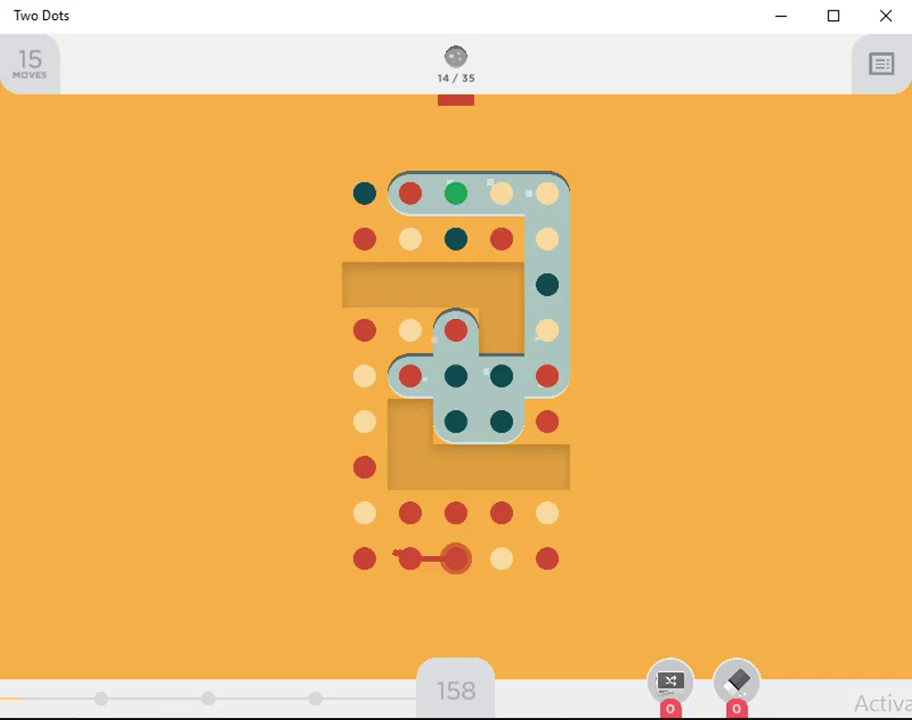
pyautogui.moveTo(395, 553)
pyautogui.mouseDown()
pyautogui.moveTo(455, 558)
pyautogui.moveTo(410, 558)
pyautogui.mouseUp()
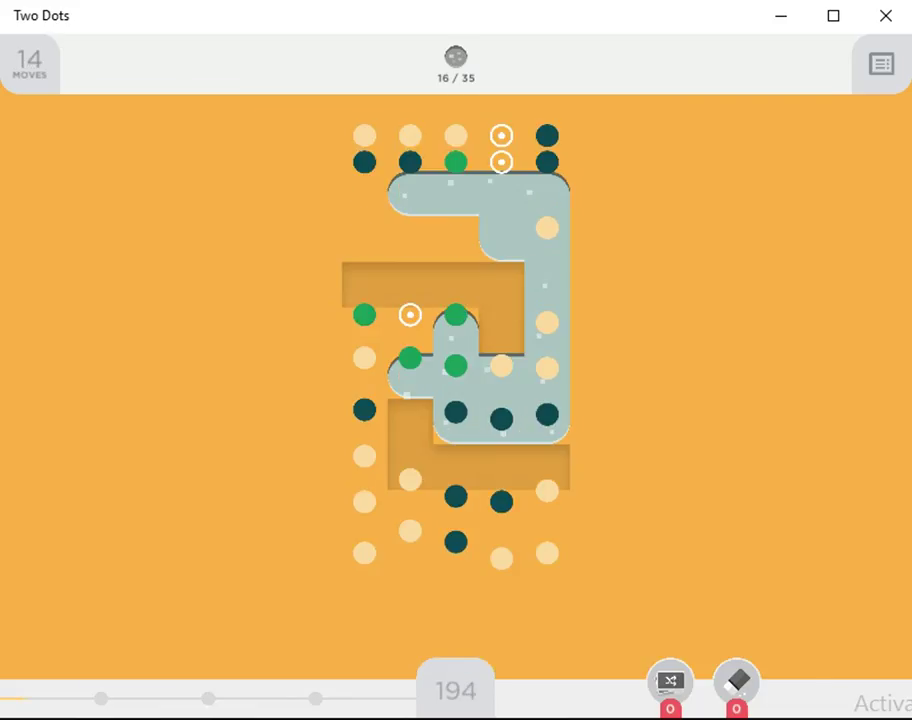
# Step: Clear the cream chain and five dark dots in the right column
pyautogui.moveTo(455, 421); pyautogui.dragTo(547, 421)
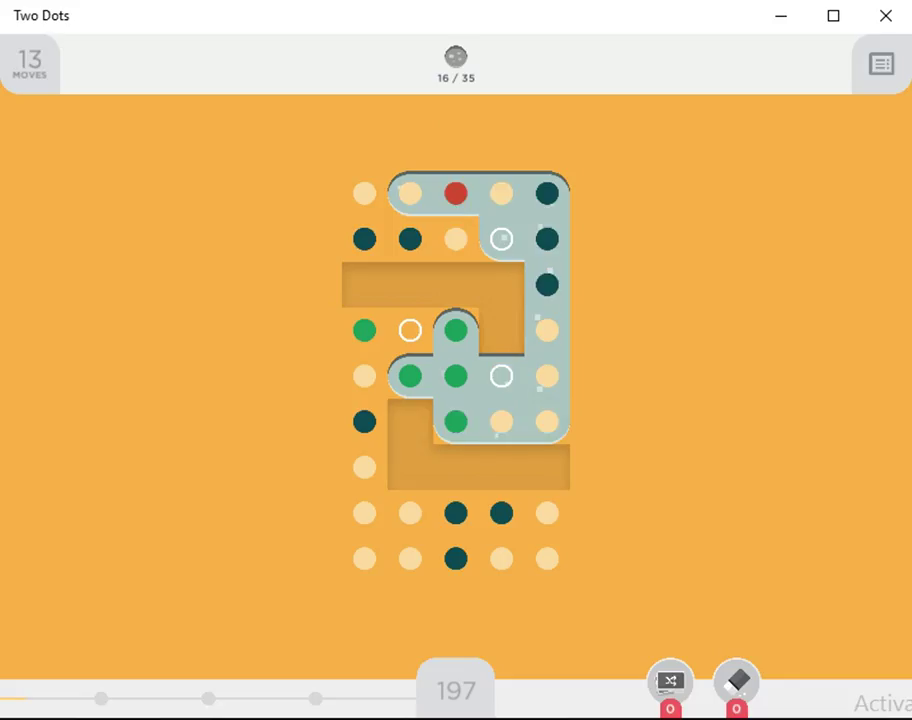
pyautogui.moveTo(547, 330)
pyautogui.mouseDown()
pyautogui.moveTo(547, 512)
pyautogui.moveTo(501, 421)
pyautogui.mouseUp()
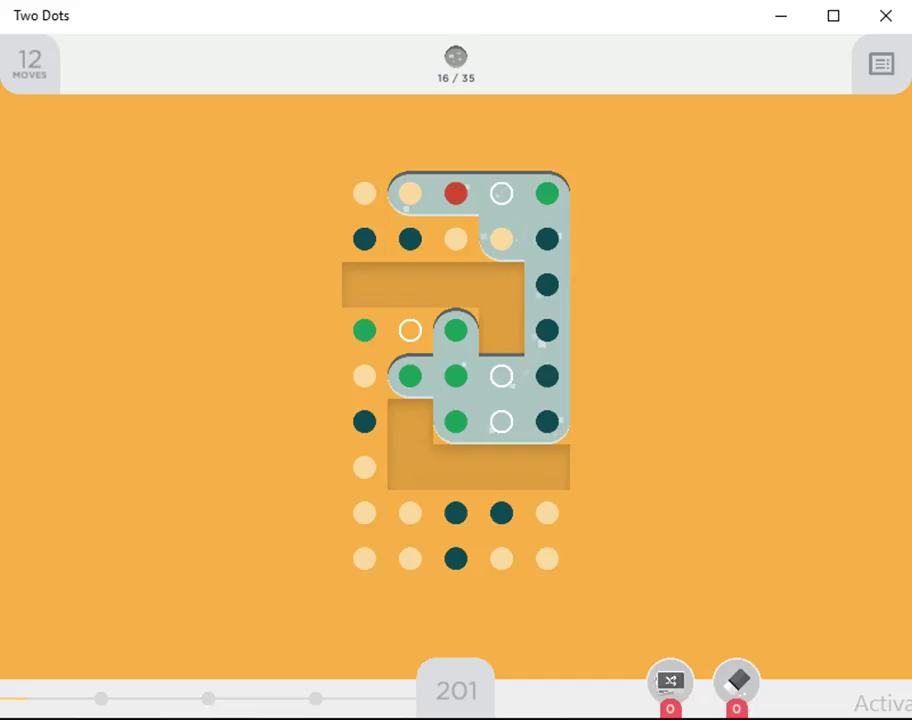
pyautogui.moveTo(547, 421); pyautogui.dragTo(547, 238)
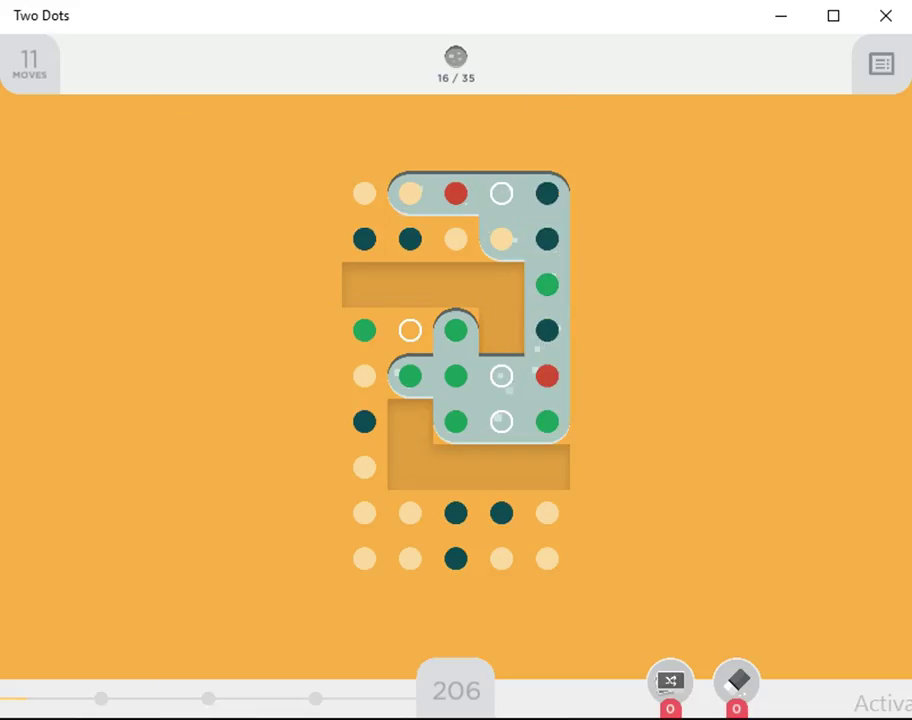
# Step: Clear the second-row dark pair, light trio and light pair, spreading ice left
pyautogui.moveTo(364, 238); pyautogui.dragTo(410, 238)
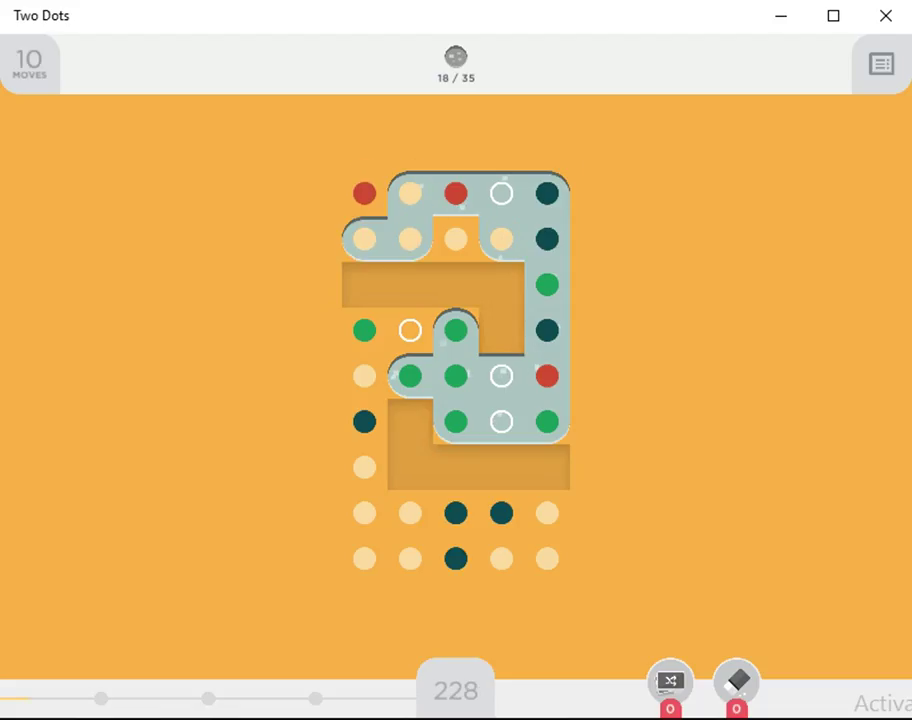
pyautogui.moveTo(410, 193); pyautogui.dragTo(364, 238)
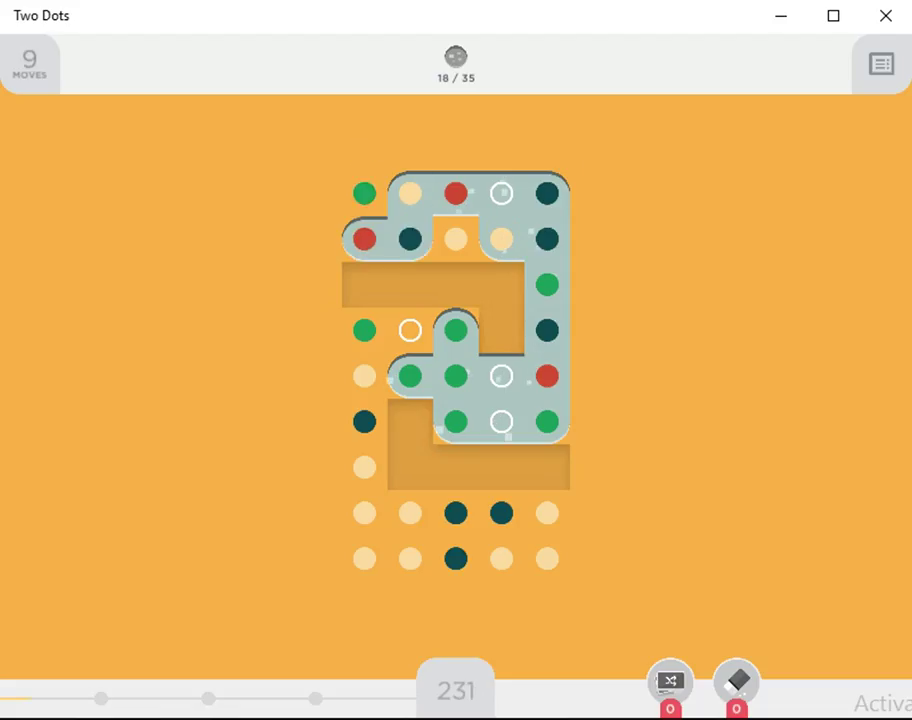
pyautogui.moveTo(455, 238); pyautogui.dragTo(501, 238)
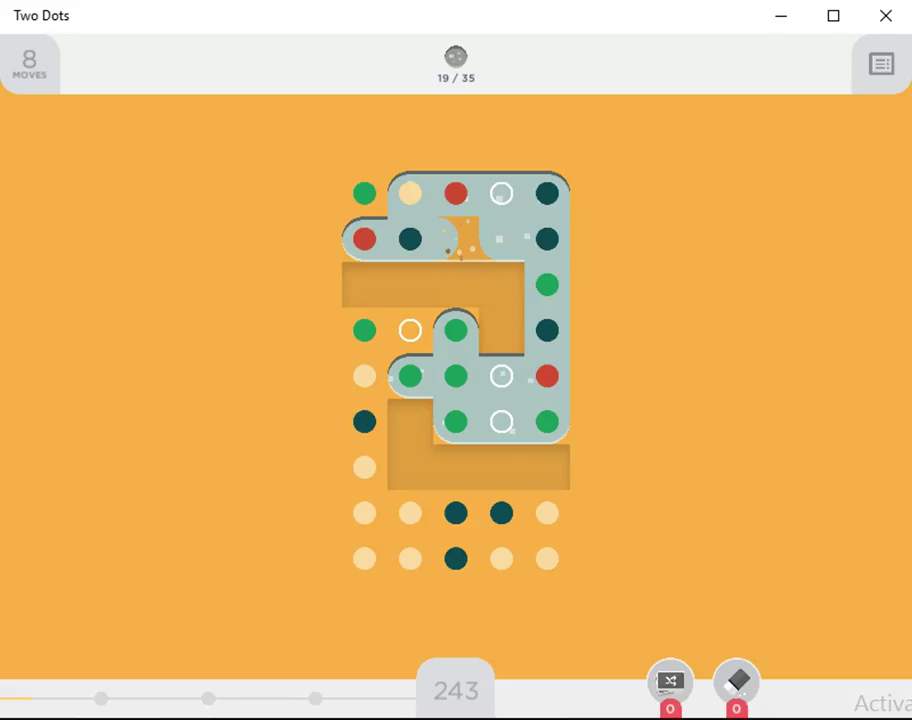
# Step: Clear the top-right dark dots and the green chain in the middle column
pyautogui.moveTo(547, 193); pyautogui.dragTo(547, 238)
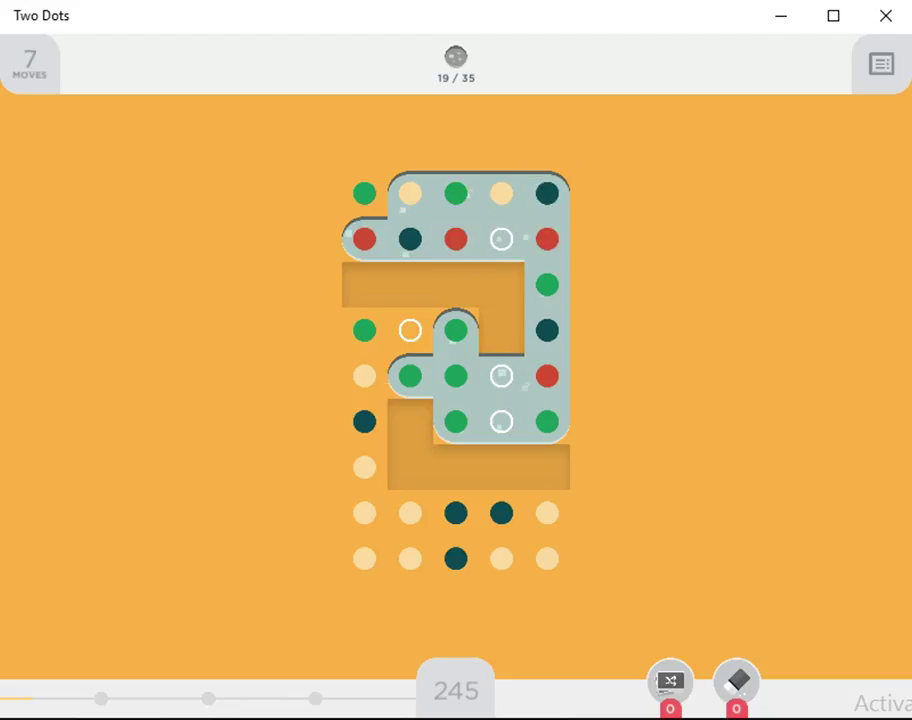
pyautogui.moveTo(455, 421); pyautogui.dragTo(455, 330)
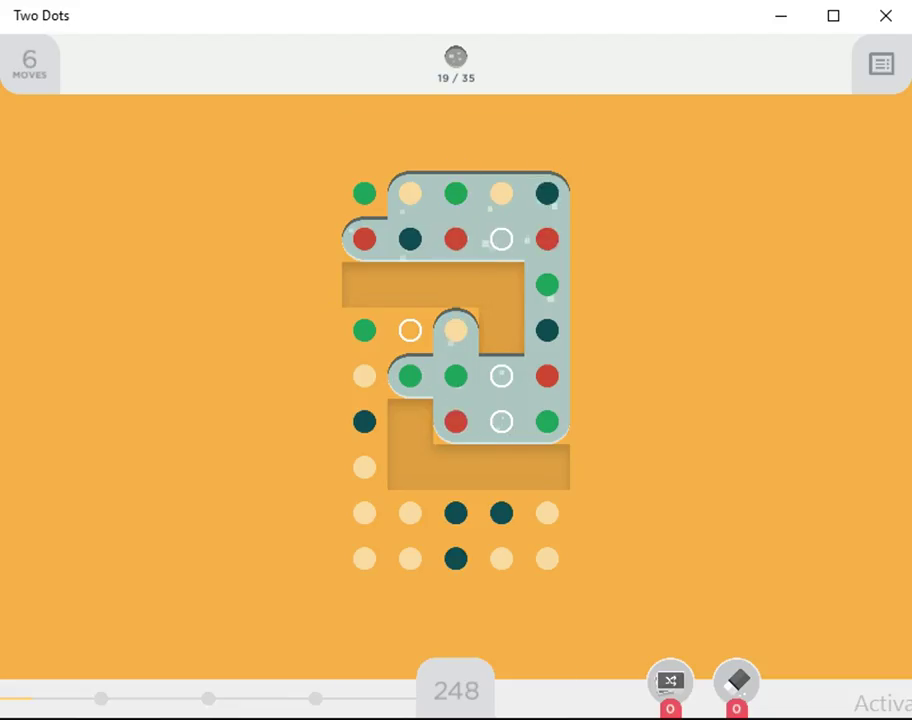
pyautogui.moveTo(501, 375); pyautogui.dragTo(501, 421)
# Step: Clear the two middle-row green dots, then three cream dots in the left column
pyautogui.moveTo(410, 375); pyautogui.dragTo(455, 375)
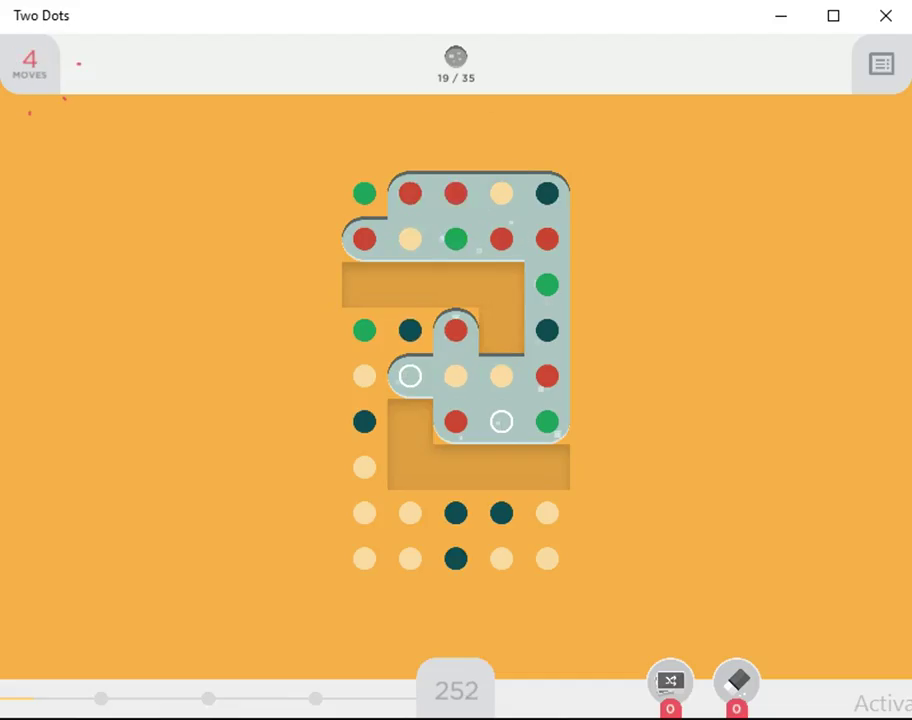
pyautogui.moveTo(364, 467)
pyautogui.mouseDown()
pyautogui.moveTo(372, 566)
pyautogui.moveTo(410, 558)
pyautogui.mouseUp()
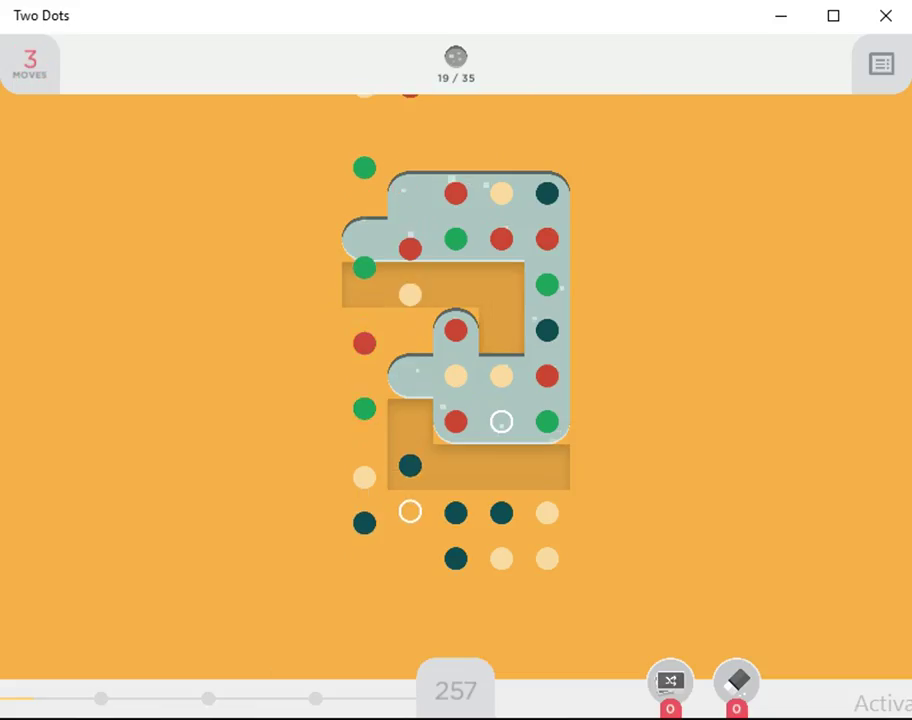